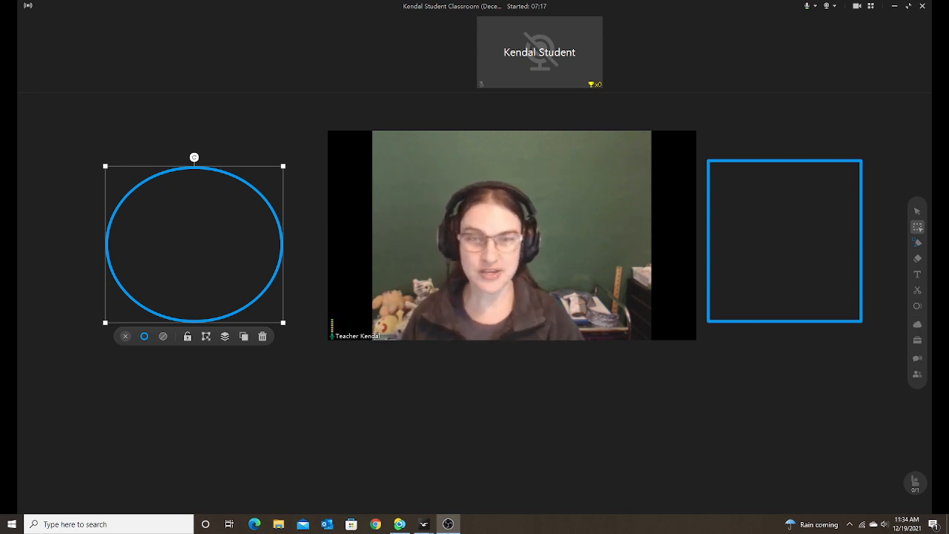
# Toggle Mirror Mode to compare flipped and unflipped video, leave it unchecked, and finish
pyautogui.click(871, 6)
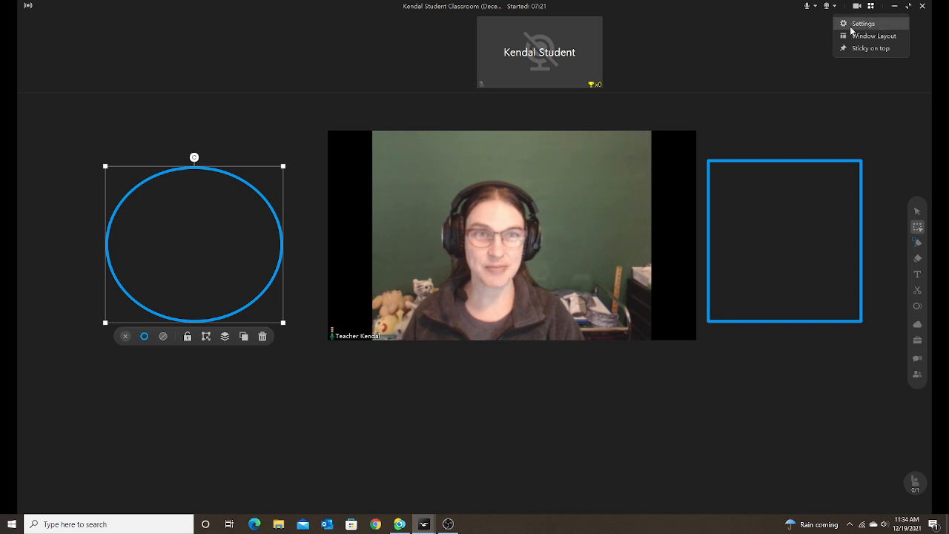
pyautogui.click(862, 24)
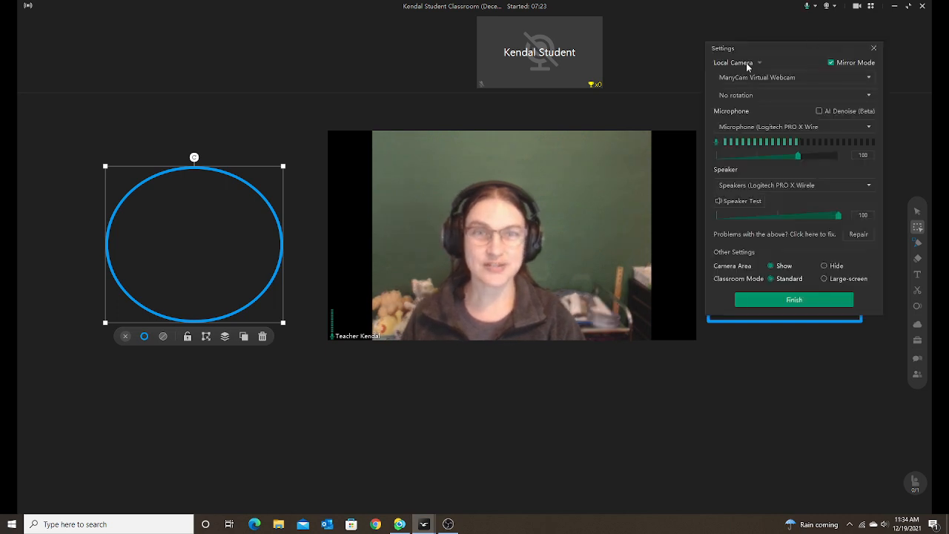
pyautogui.click(832, 62)
pyautogui.click(831, 62)
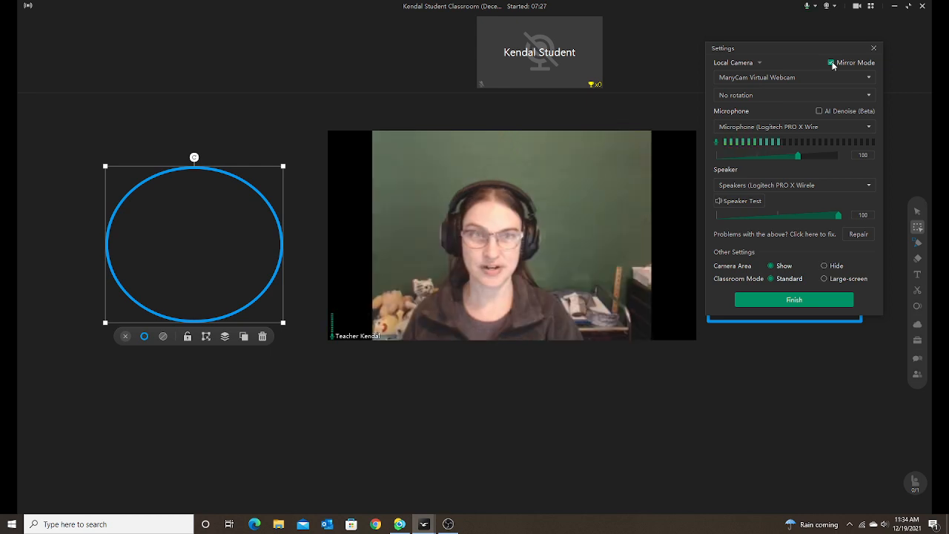
pyautogui.click(832, 62)
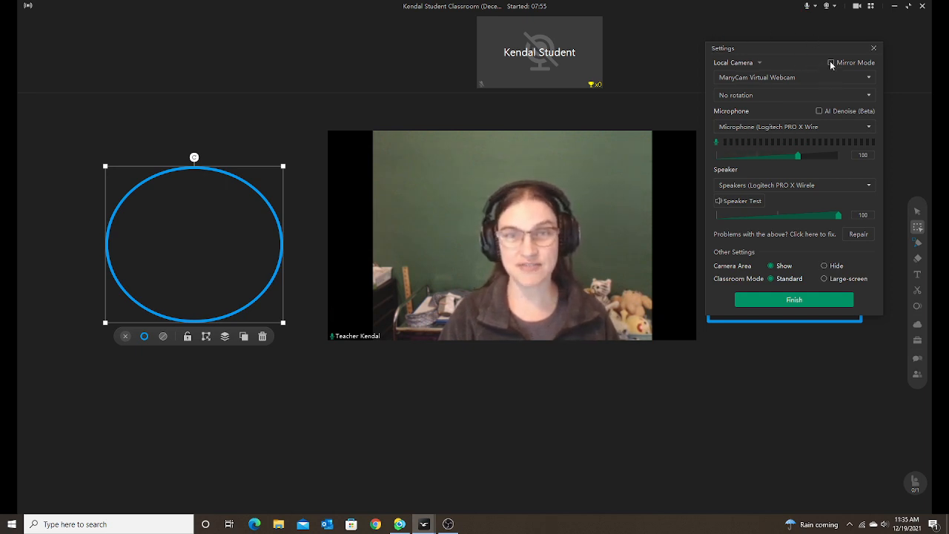
pyautogui.click(791, 302)
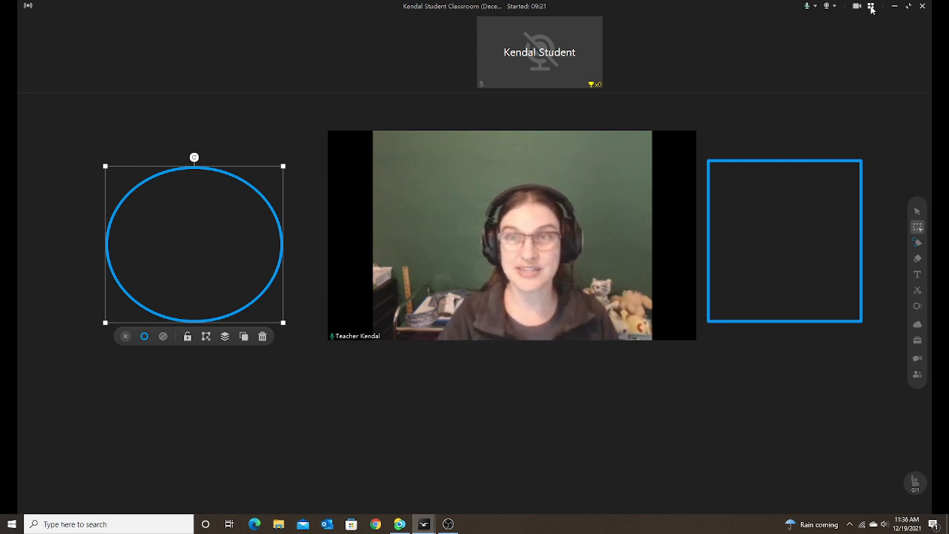
# Check Mirror Mode in Settings so the teacher video is flipped, then finish
pyautogui.click(872, 7)
pyautogui.click(872, 28)
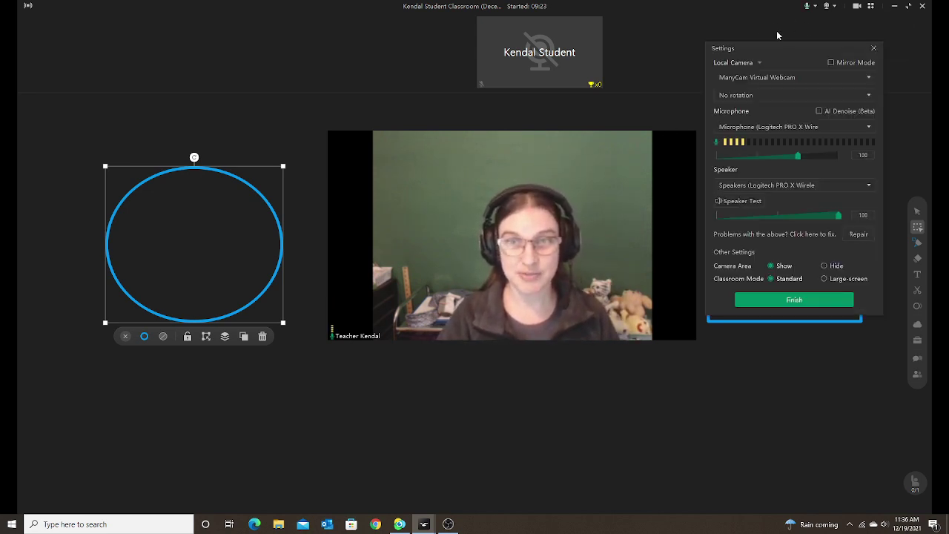
pyautogui.click(832, 63)
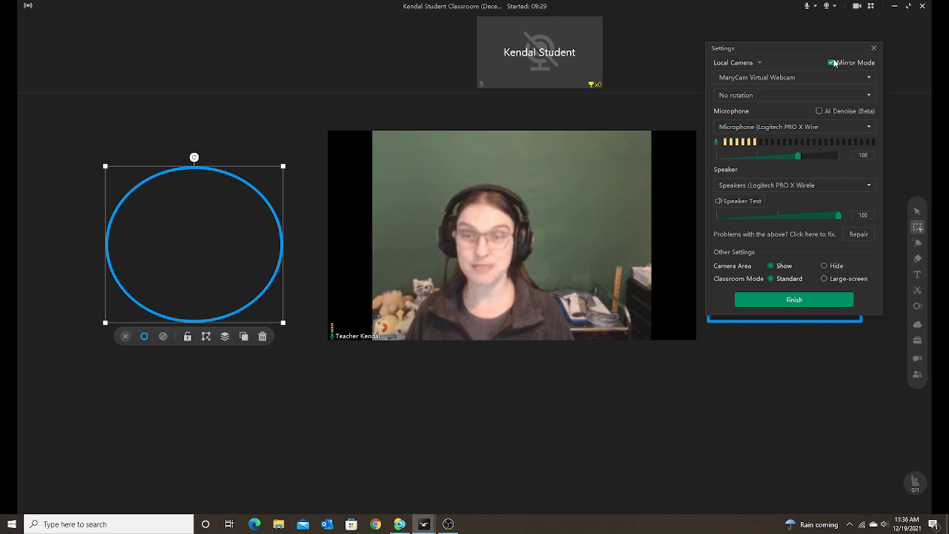
pyautogui.click(812, 300)
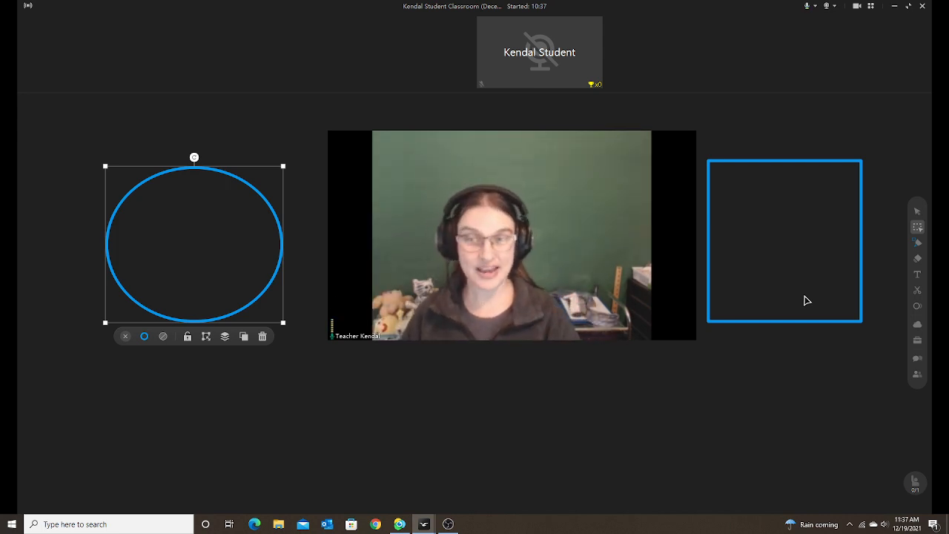
# Uncheck Mirror Mode in Settings so the video is unflipped, then finish
pyautogui.click(869, 8)
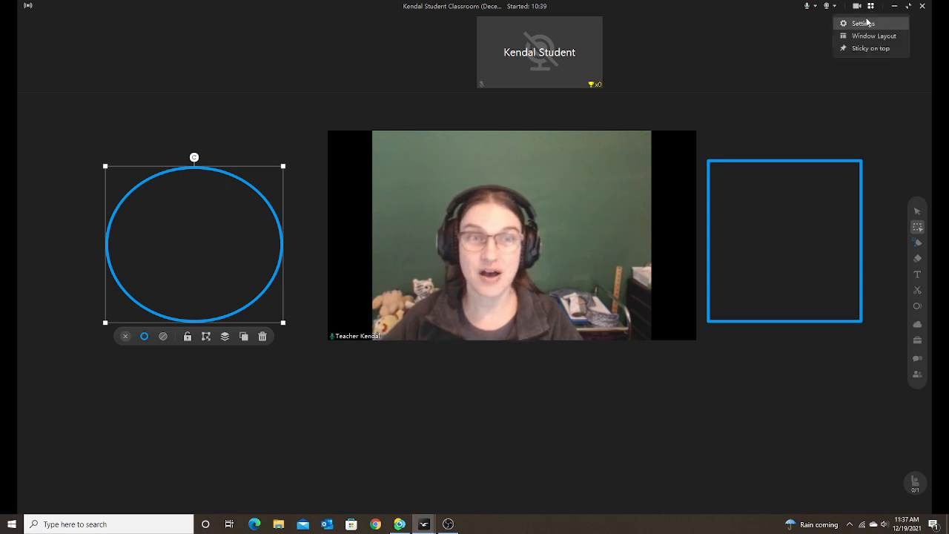
pyautogui.click(860, 25)
pyautogui.click(831, 62)
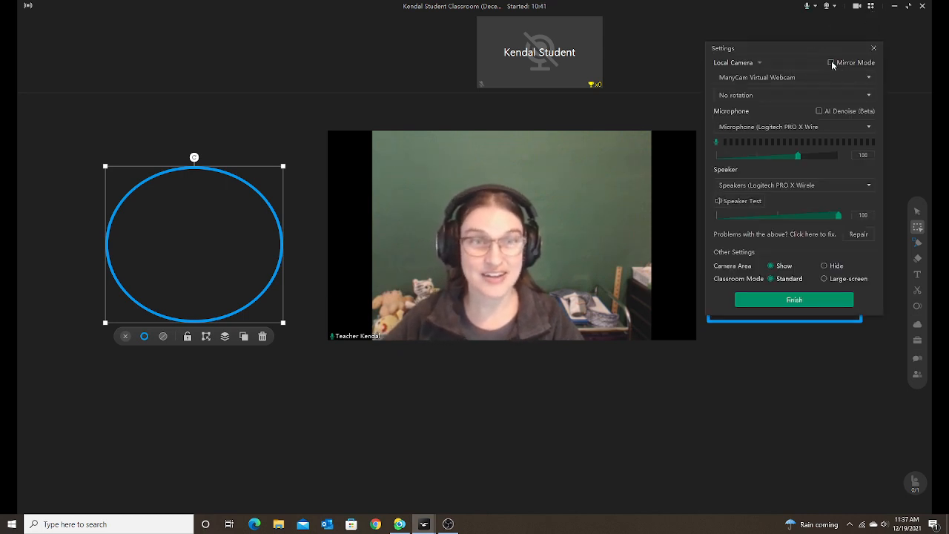
pyautogui.click(781, 299)
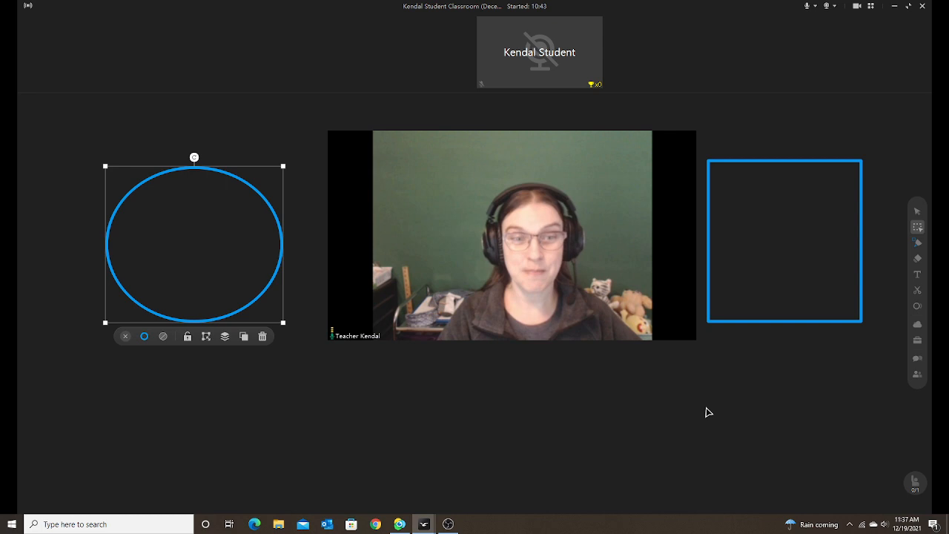